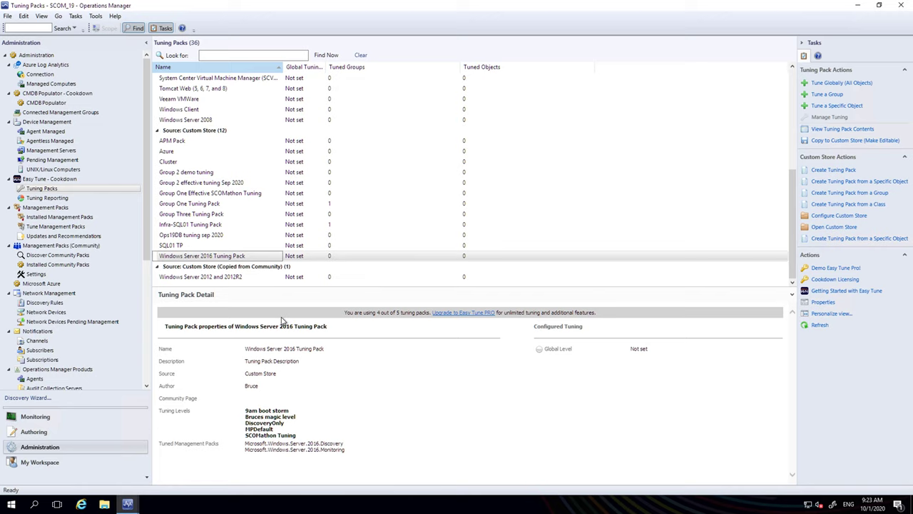
# Widen the Global Tuning Level column to show its full heading and narrow the Tuned Groups and Tuned Objects columns.
pyautogui.moveTo(327, 67); pyautogui.dragTo(344, 66)
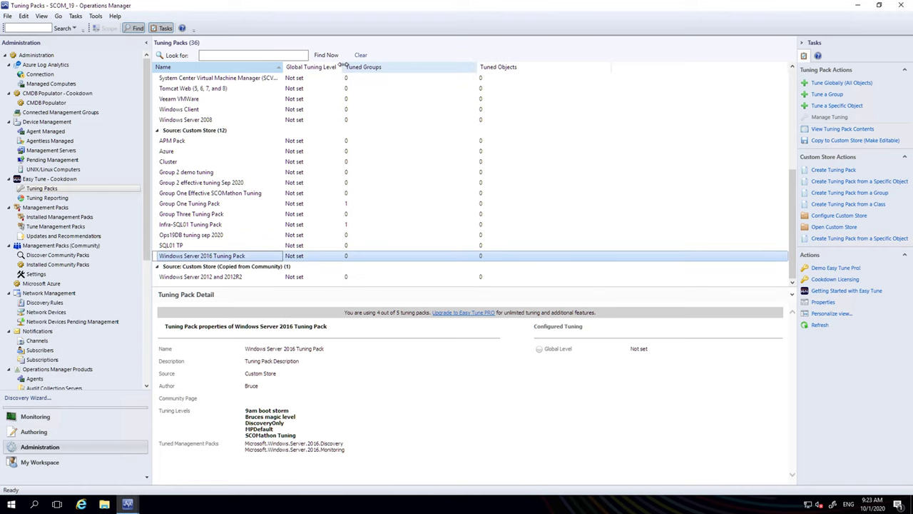
pyautogui.moveTo(476, 69); pyautogui.dragTo(398, 67)
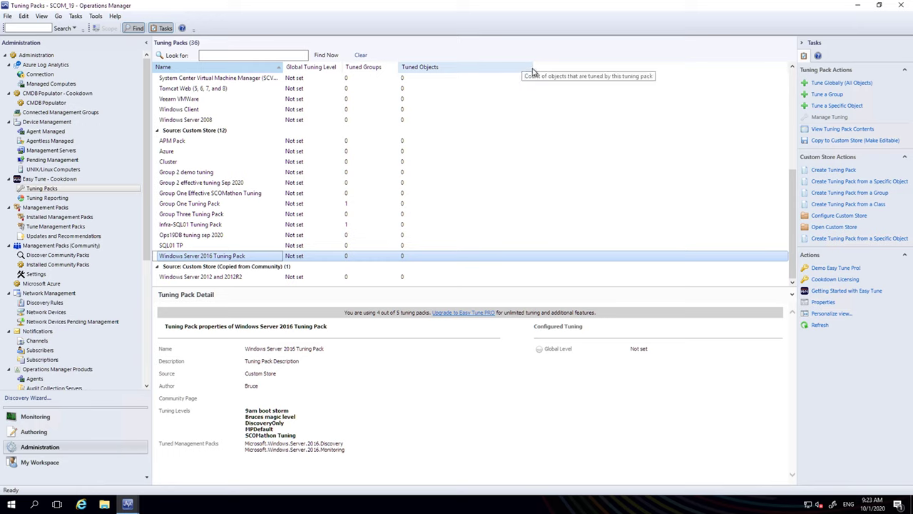
pyautogui.moveTo(532, 71); pyautogui.dragTo(451, 76)
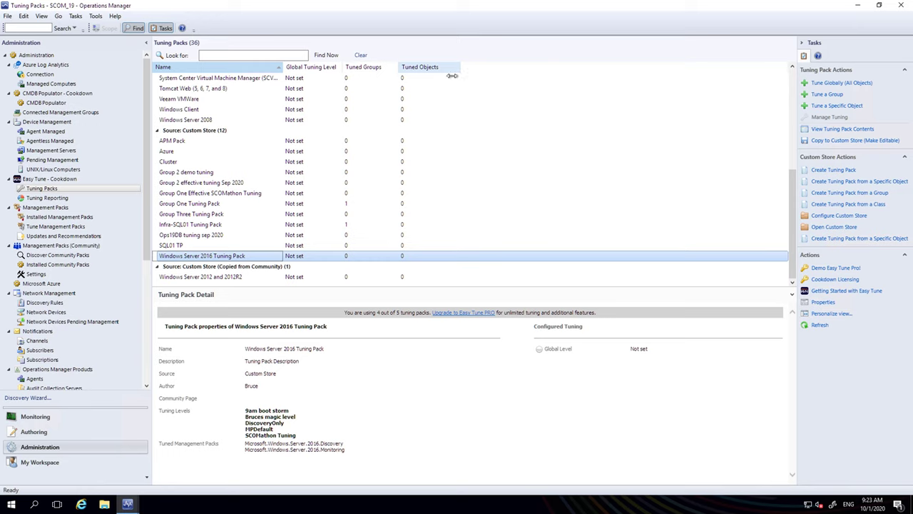
# Start tuning the Windows Server 2016 Tuning Pack globally for all objects and choose the DiscoveryOnly tuning level.
pyautogui.click(848, 83)
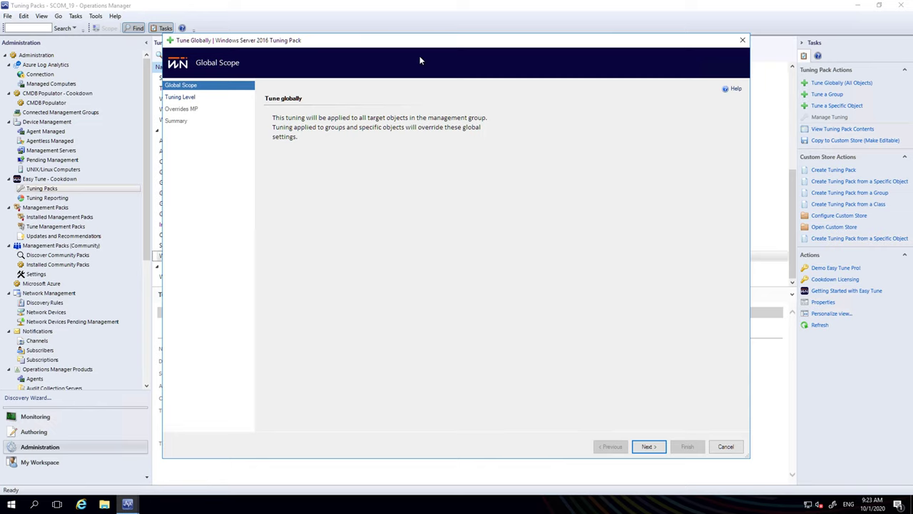
pyautogui.moveTo(417, 48); pyautogui.dragTo(595, 29)
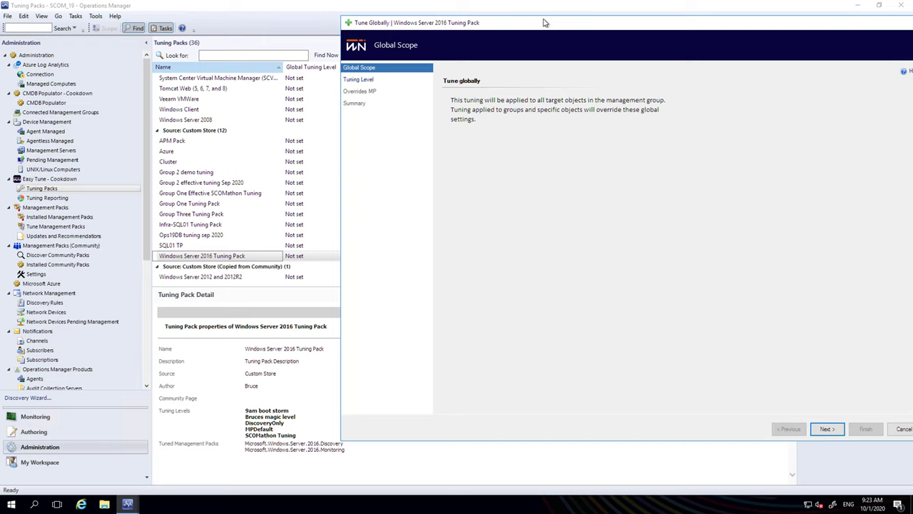
pyautogui.moveTo(535, 24); pyautogui.dragTo(382, 36)
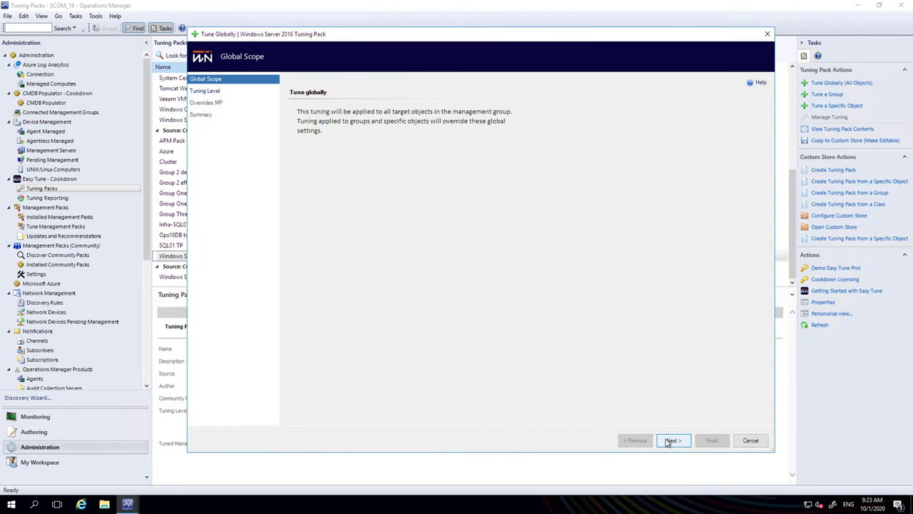
pyautogui.click(670, 441)
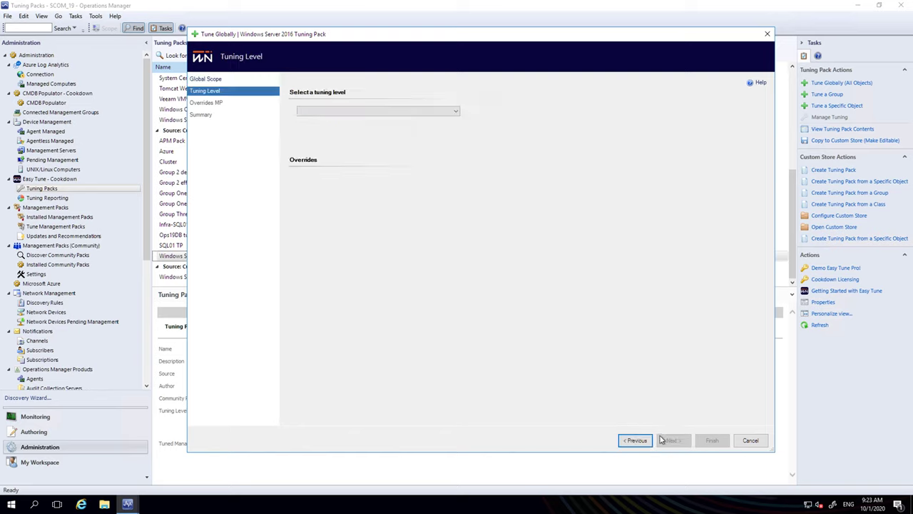
pyautogui.click(335, 112)
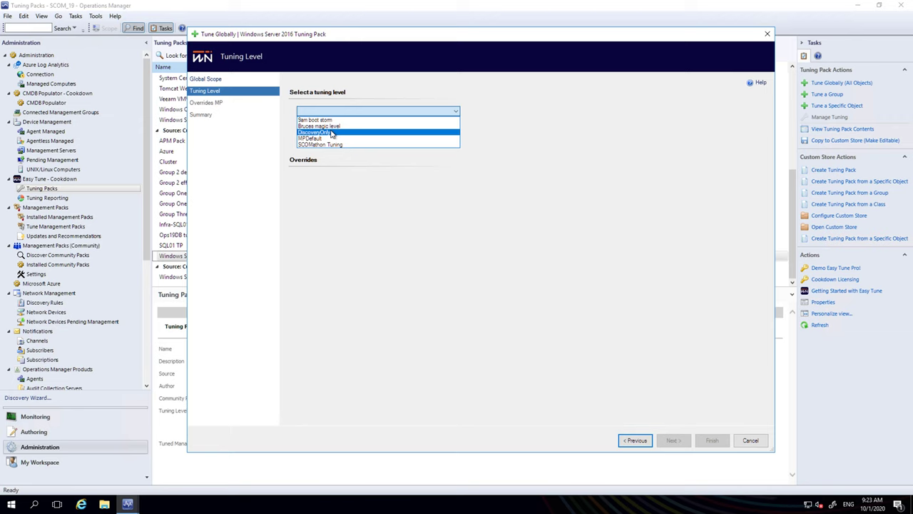
pyautogui.click(331, 132)
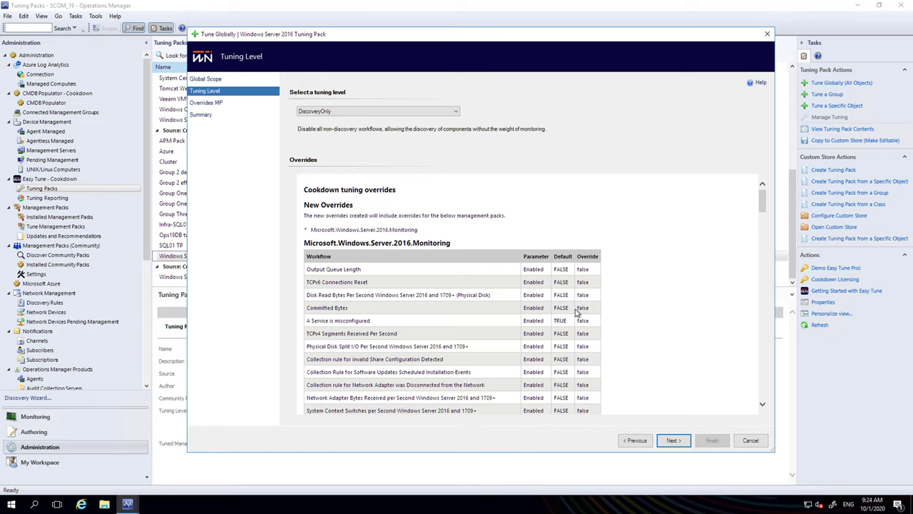
pyautogui.click(669, 442)
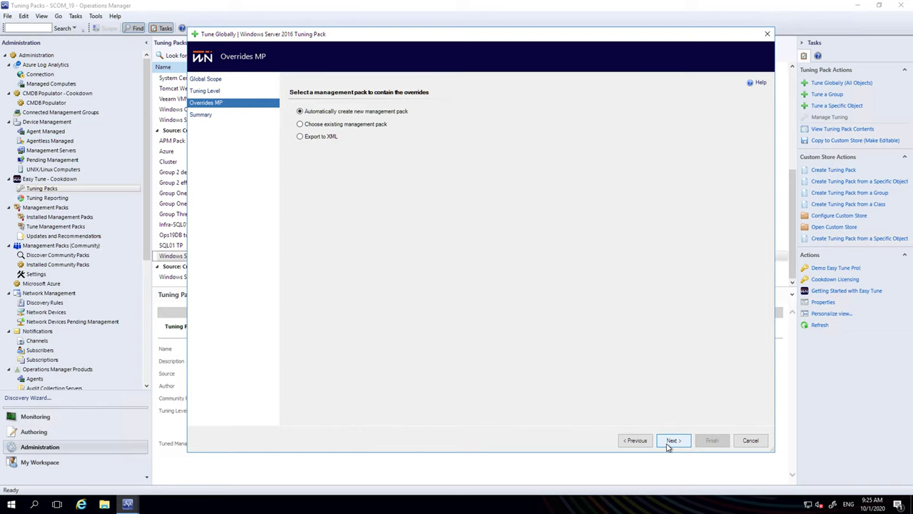
pyautogui.click(355, 125)
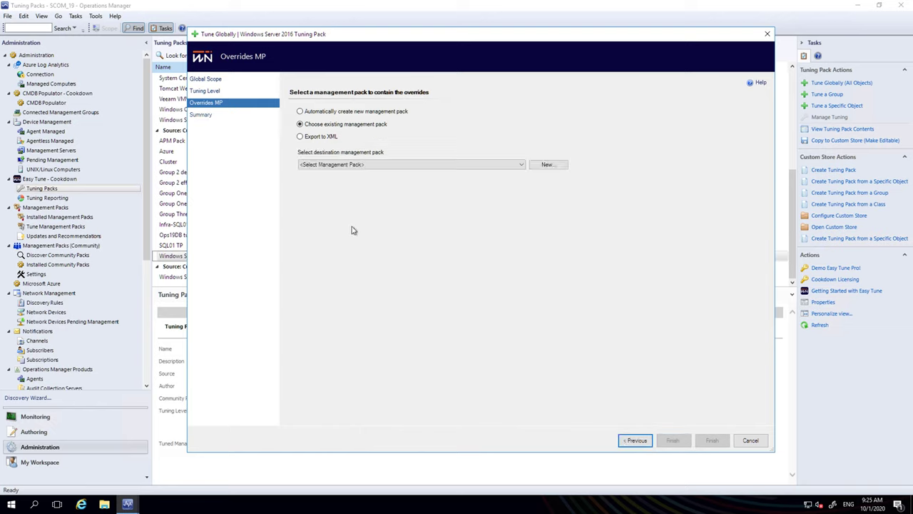
pyautogui.click(371, 164)
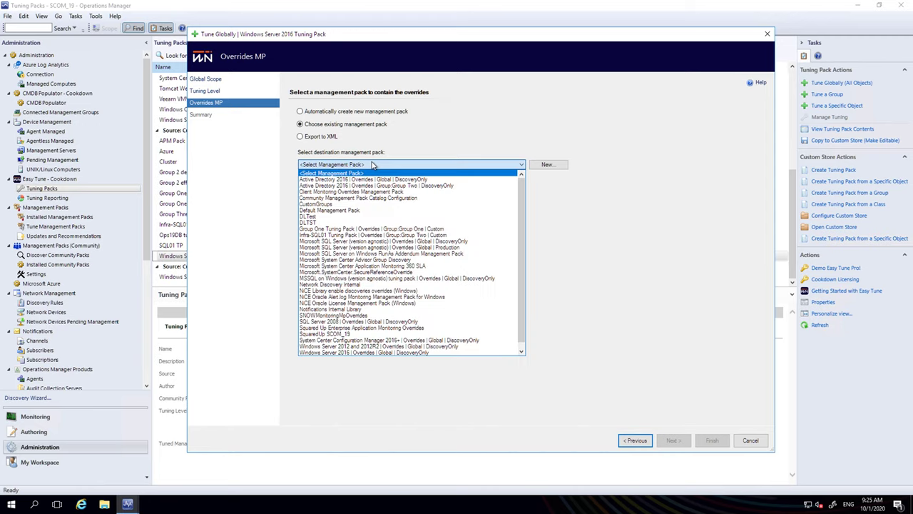
pyautogui.click(463, 171)
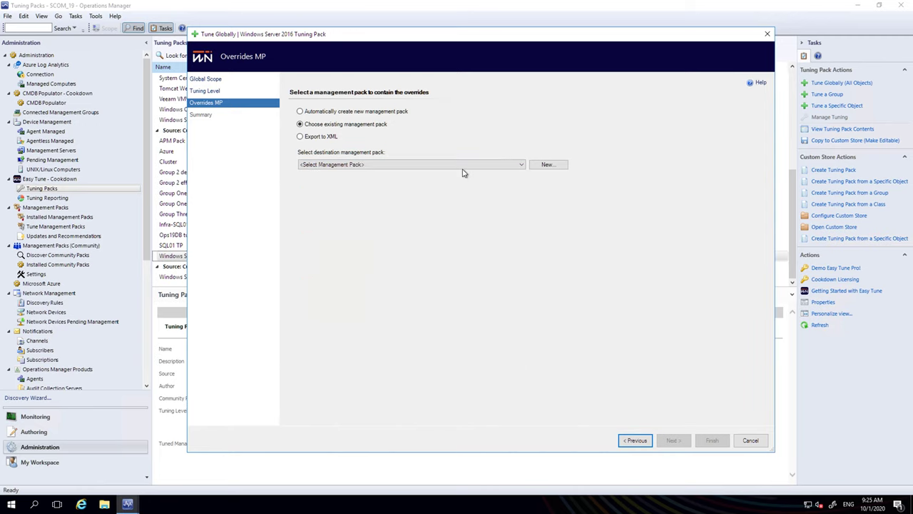
pyautogui.click(301, 139)
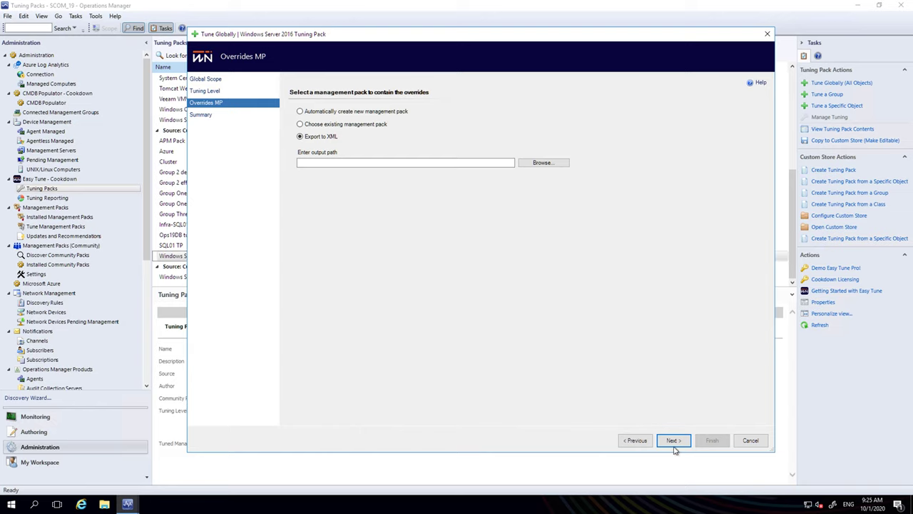
# Have a new management pack created automatically for the overrides and finish the global tuning.
pyautogui.click(353, 112)
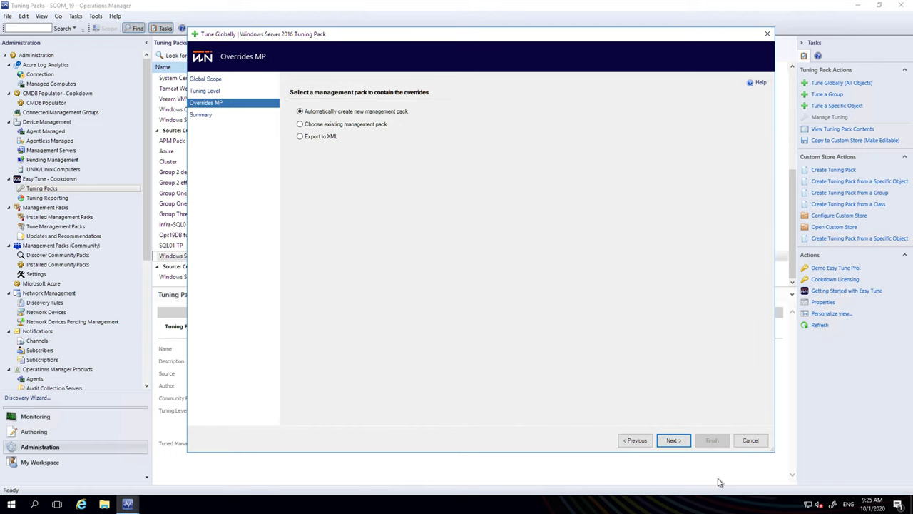
pyautogui.click(682, 443)
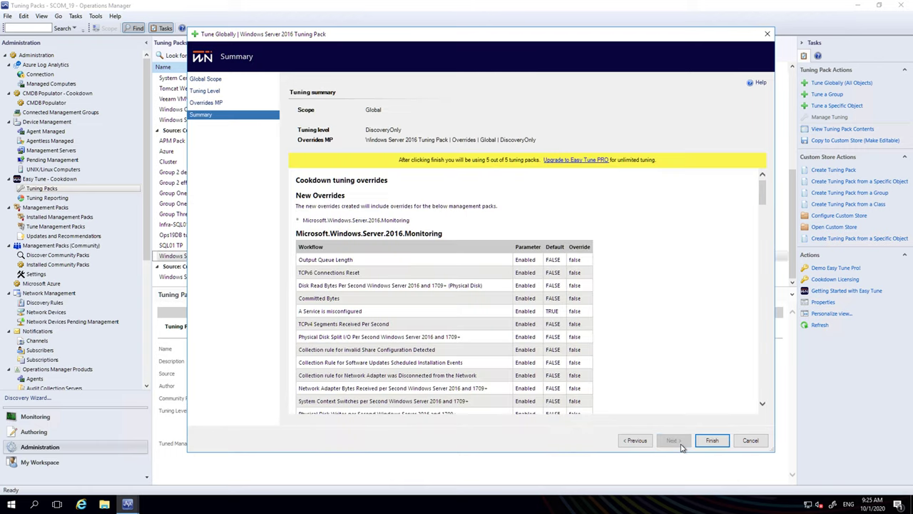
pyautogui.click(717, 442)
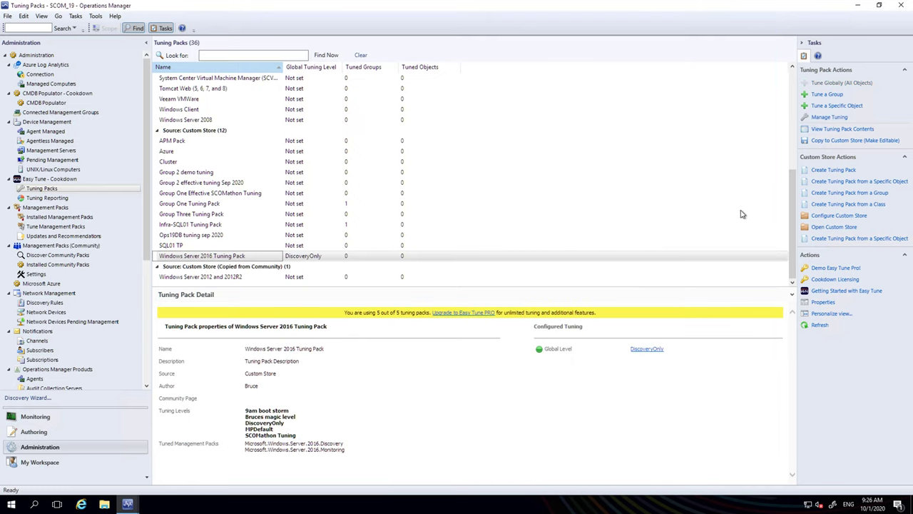
# Examine the target and effective values of the global DiscoveryOnly overrides for the Windows Server 2016 Tuning Pack, closing the overrides list when done.
pyautogui.click(305, 258)
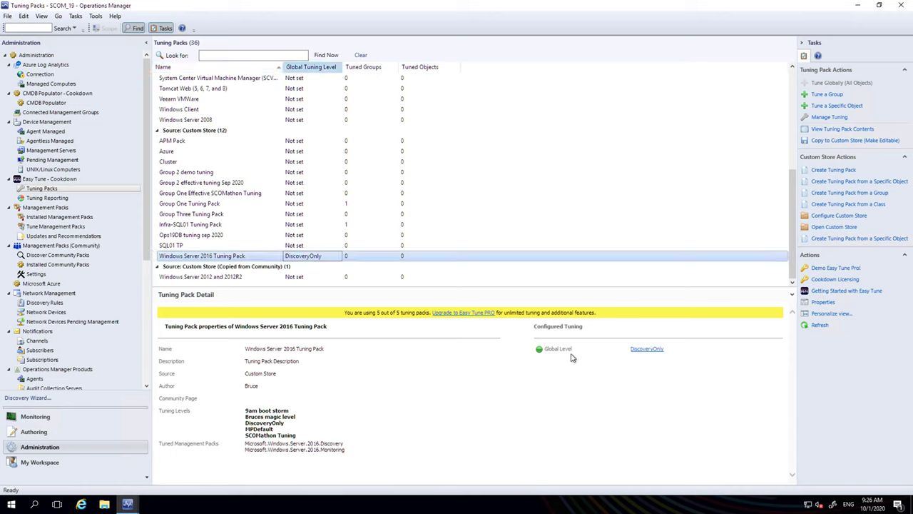
pyautogui.click(649, 349)
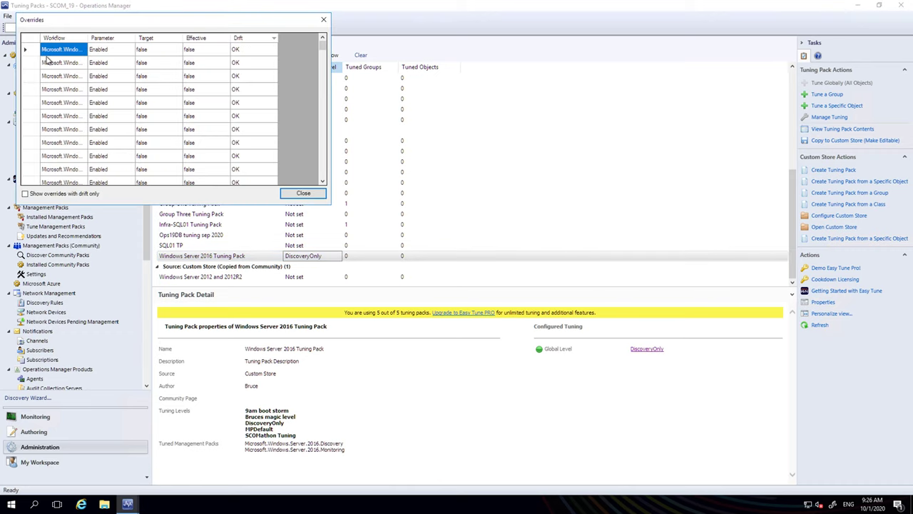
pyautogui.click(146, 52)
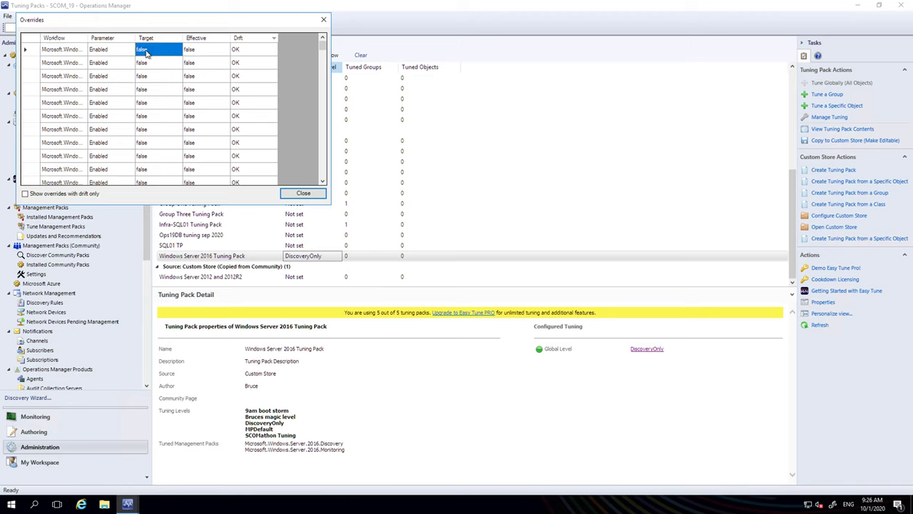
pyautogui.click(202, 54)
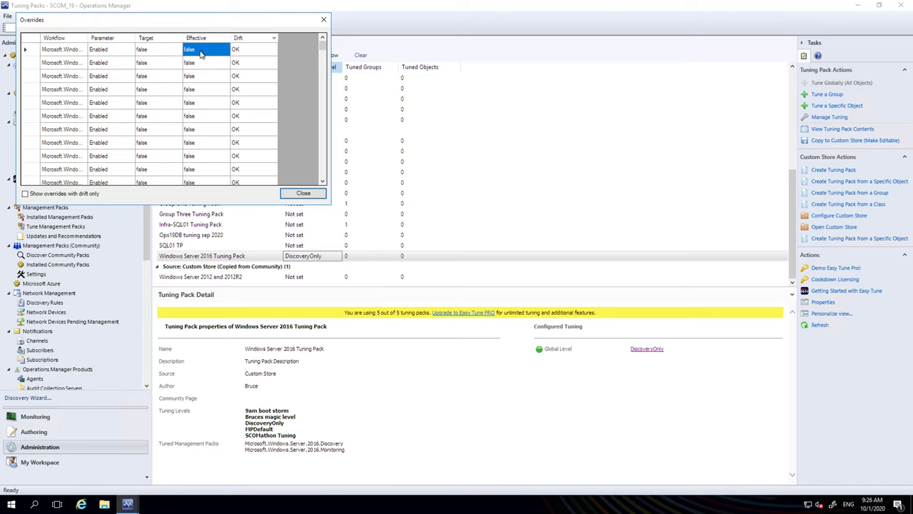
pyautogui.click(324, 19)
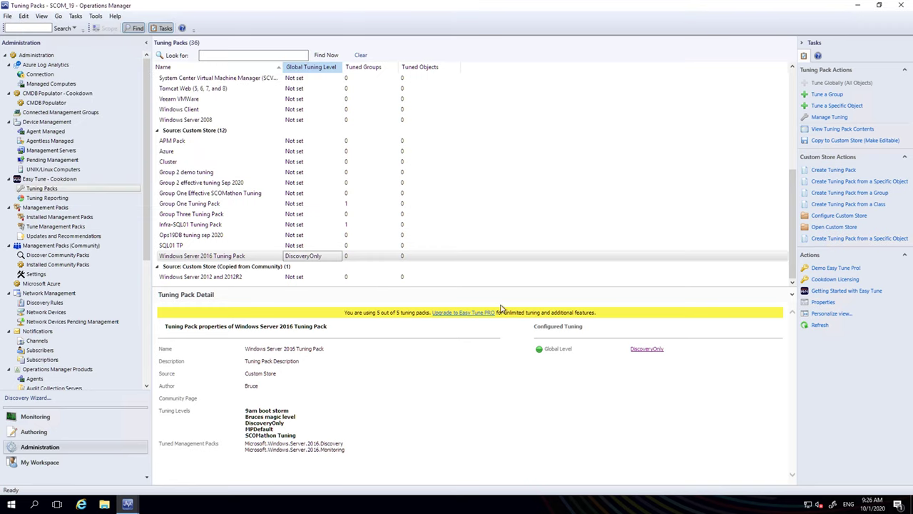
# Start tuning a group with the Windows Server 2016 Tuning Pack and choose Group Two as the target group.
pyautogui.click(827, 94)
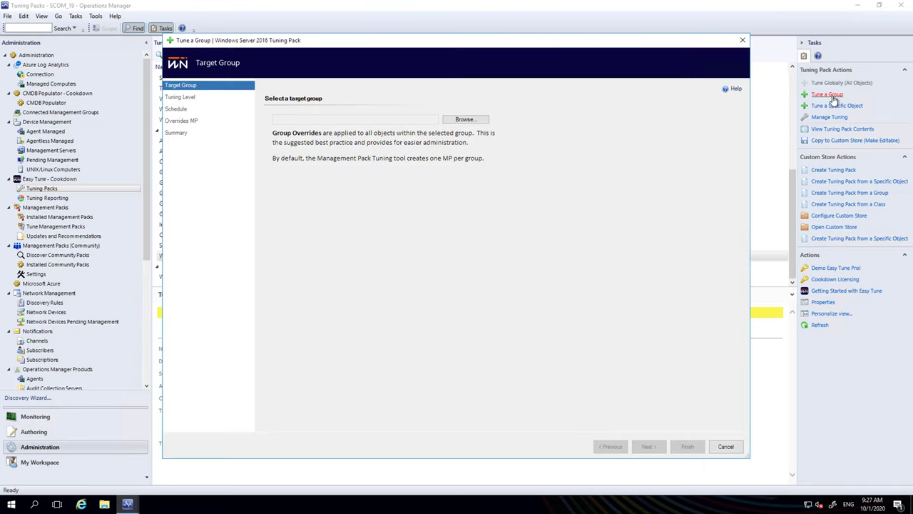
pyautogui.click(459, 120)
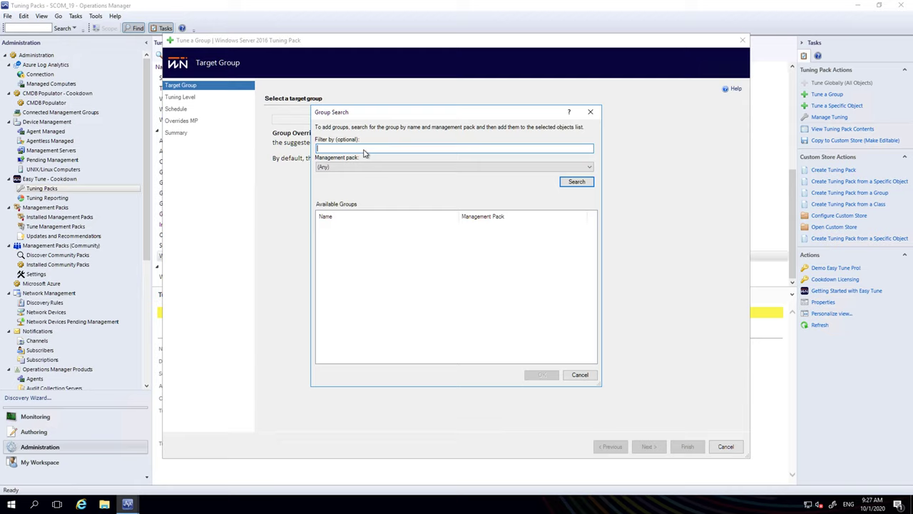
pyautogui.write('group tw')
pyautogui.doubleClick(336, 227)
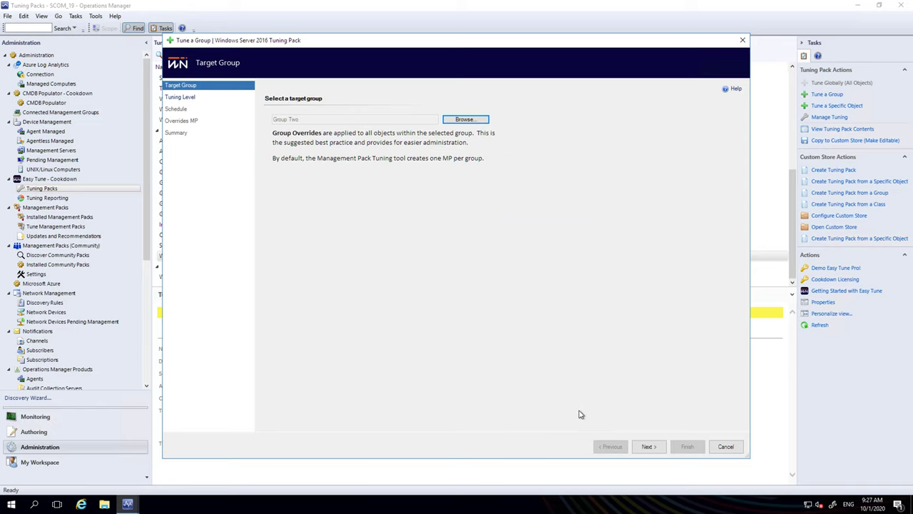
pyautogui.click(648, 446)
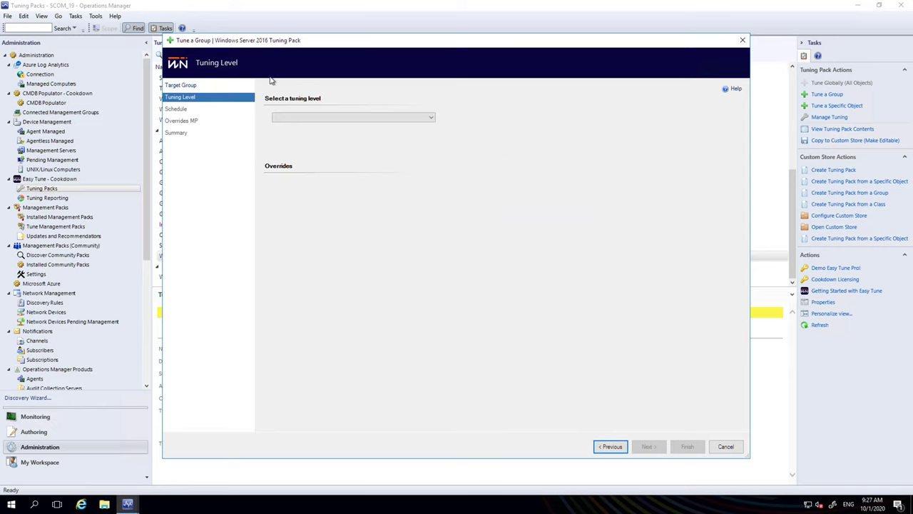
# Choose the MPDefault tuning level for Group Two and accept its overrides.
pyautogui.click(319, 119)
pyautogui.click(294, 145)
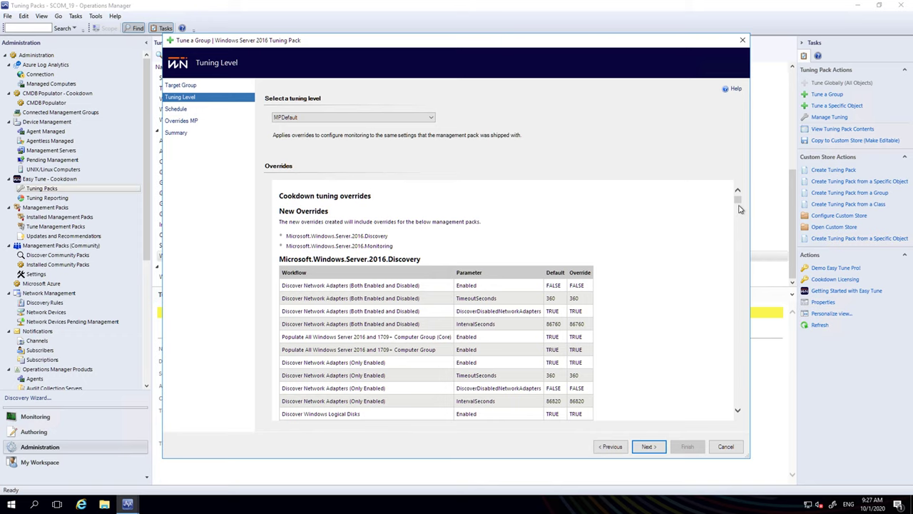
pyautogui.moveTo(740, 203)
pyautogui.mouseDown()
pyautogui.moveTo(738, 420)
pyautogui.moveTo(729, 201)
pyautogui.mouseUp()
pyautogui.click(643, 449)
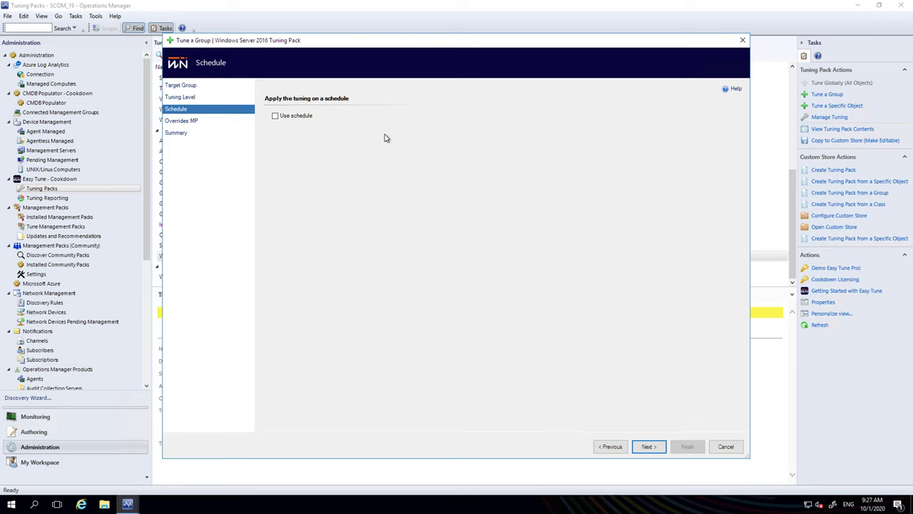
# Leave the group tuning without a schedule, keep the automatically created new management pack for the overrides, and finish the wizard.
pyautogui.click(306, 116)
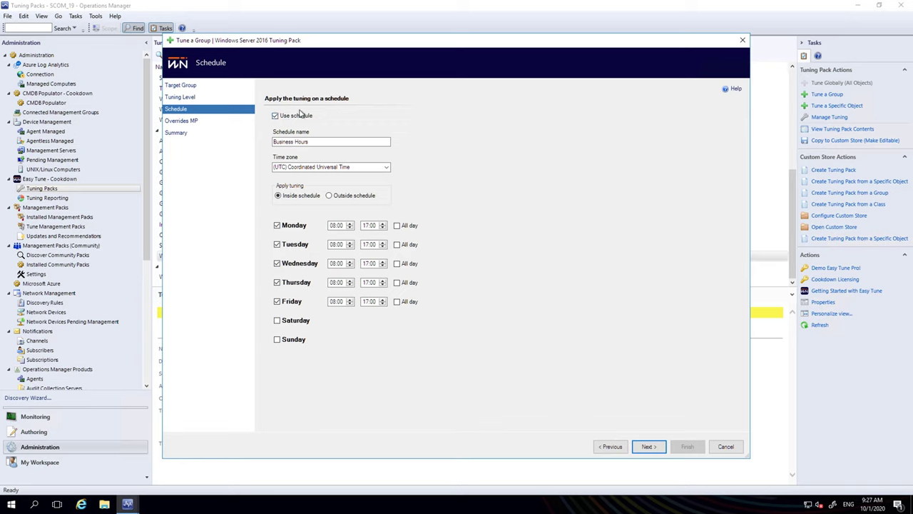
pyautogui.click(275, 116)
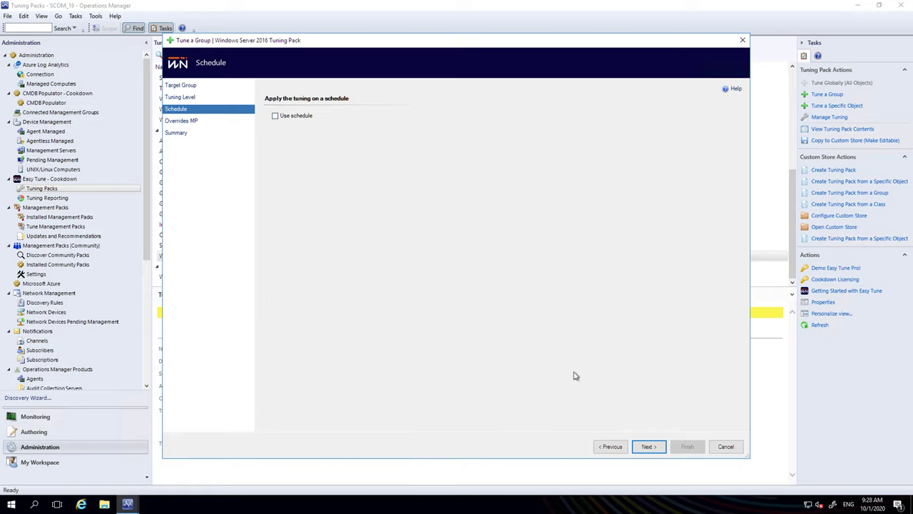
pyautogui.click(649, 447)
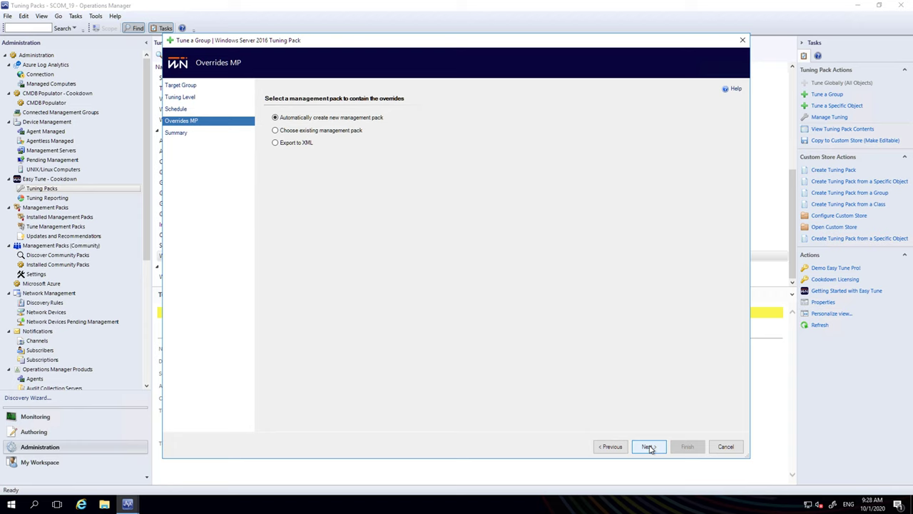
pyautogui.click(649, 448)
pyautogui.click(676, 448)
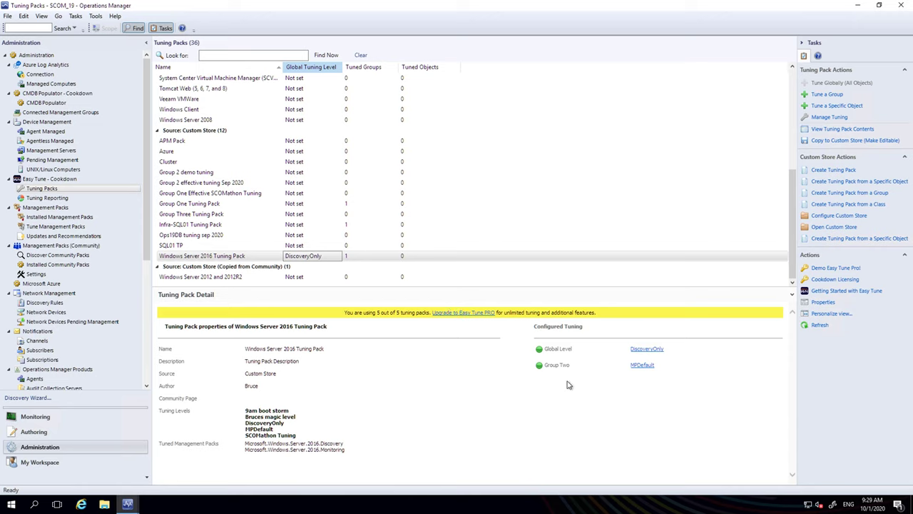
# Examine the target and effective values of the MPDefault overrides configured for Group Two.
pyautogui.moveTo(559, 365); pyautogui.dragTo(565, 367)
pyautogui.click(632, 366)
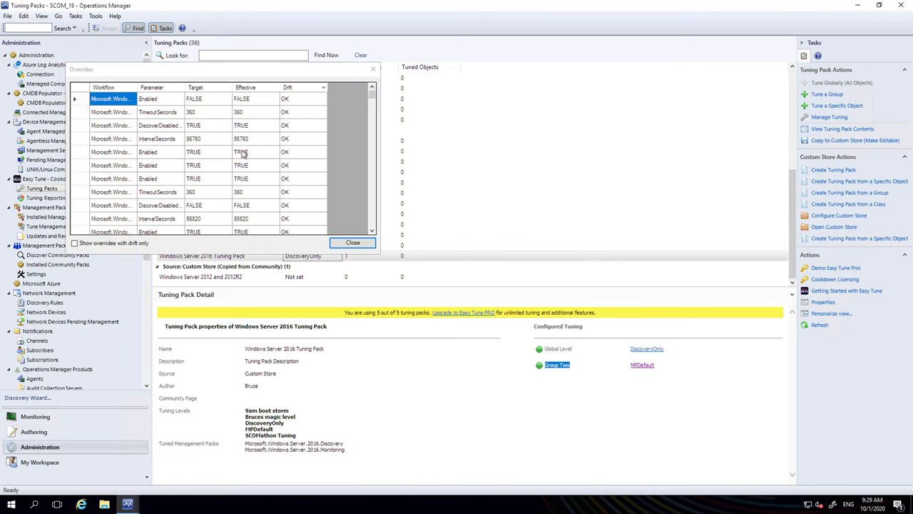
pyautogui.click(222, 101)
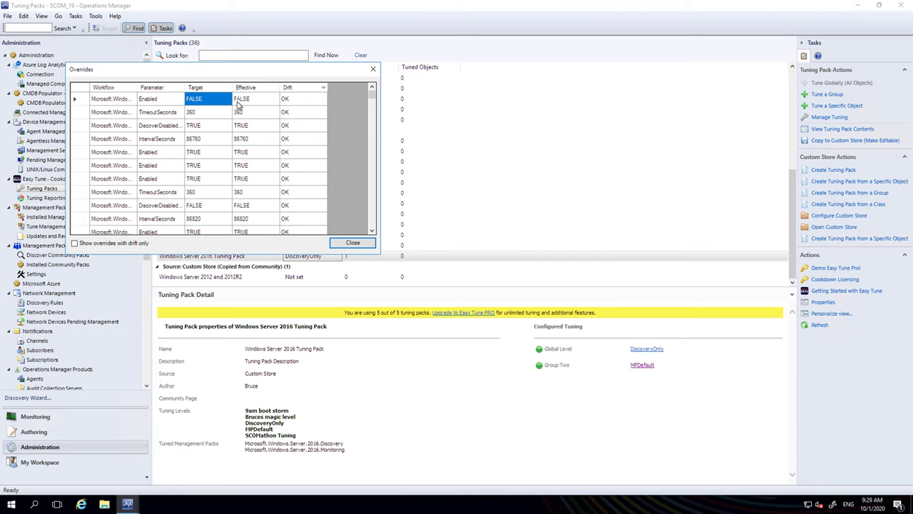
pyautogui.click(243, 104)
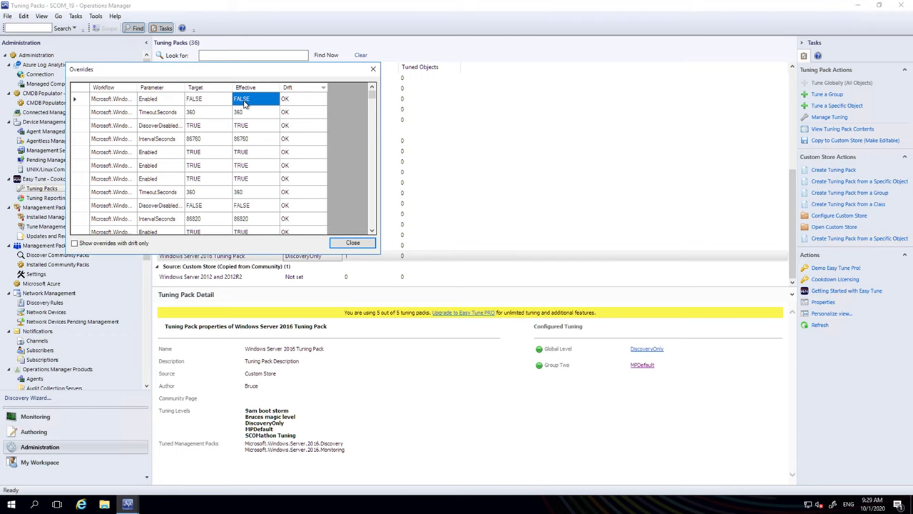
# Close the overrides list and start tuning a specific object with the Windows Server 2016 Tuning Pack, targeting Infra-AD01.cookdown.local found by filtering for infra-ad01.
pyautogui.click(353, 243)
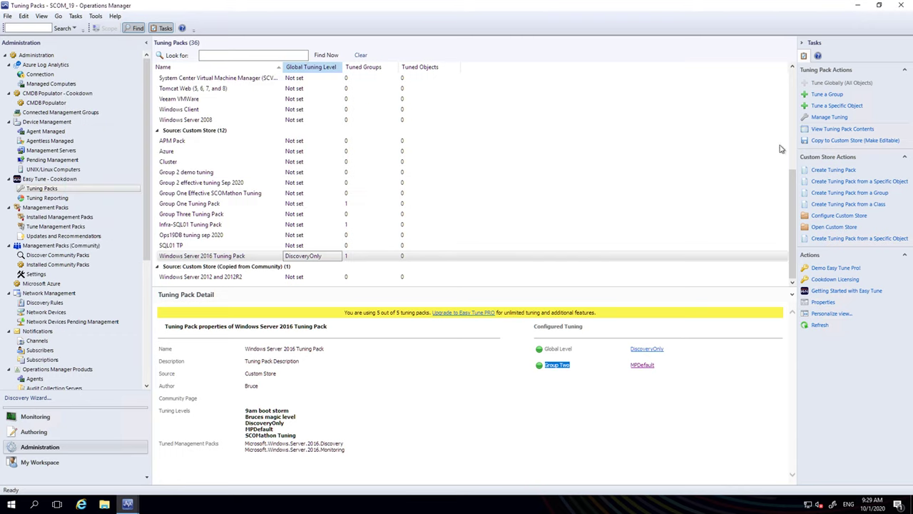
pyautogui.click(578, 379)
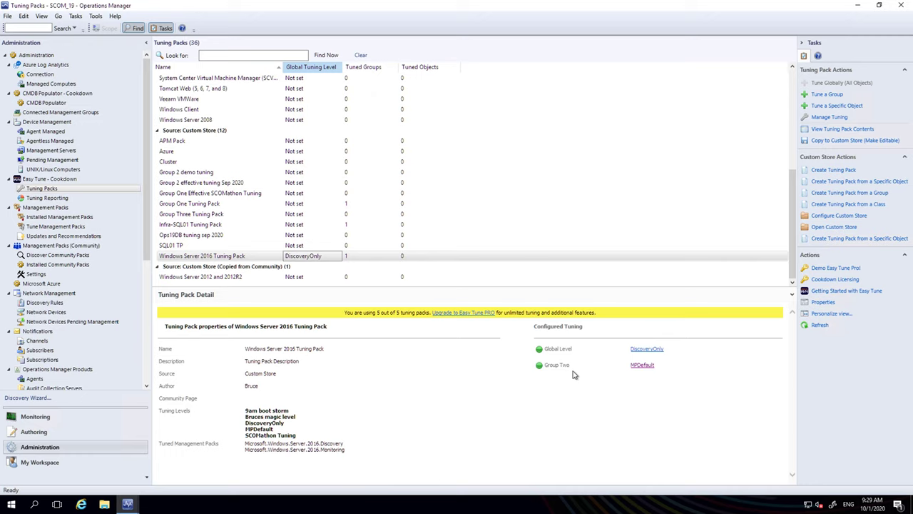
pyautogui.click(847, 107)
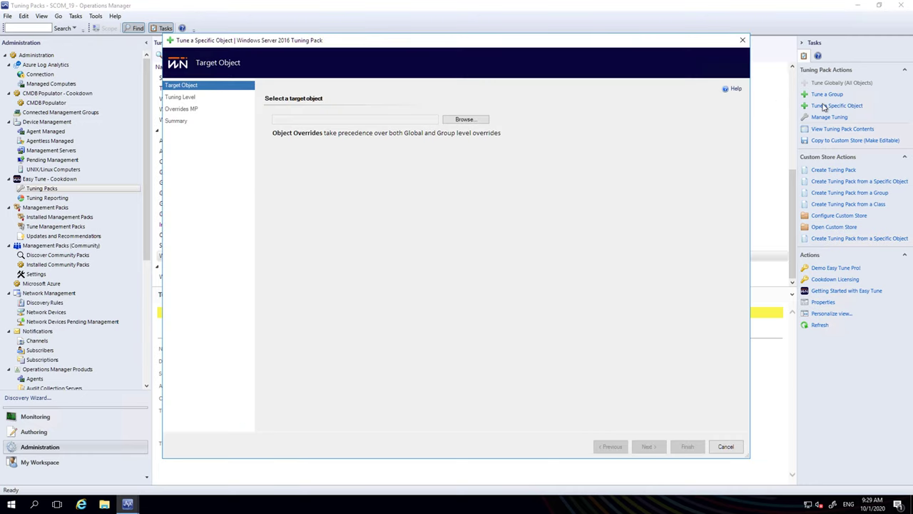
pyautogui.click(460, 119)
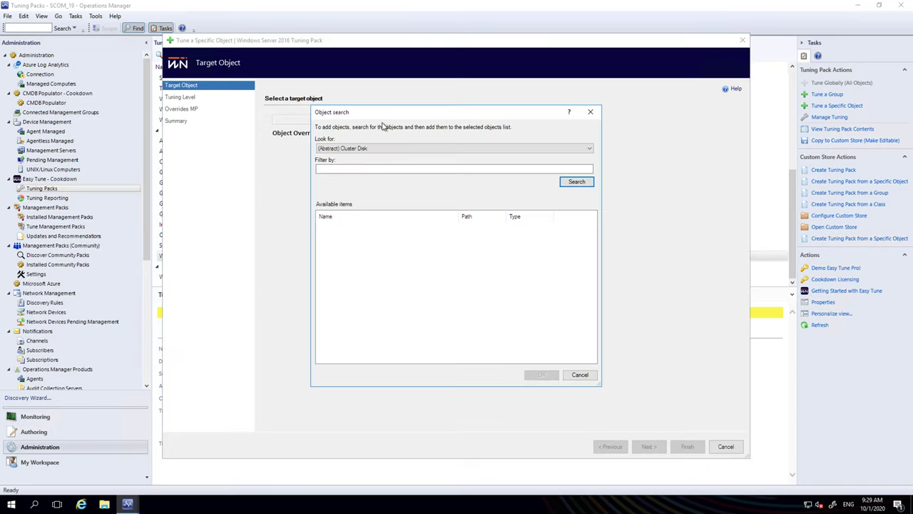
pyautogui.click(351, 169)
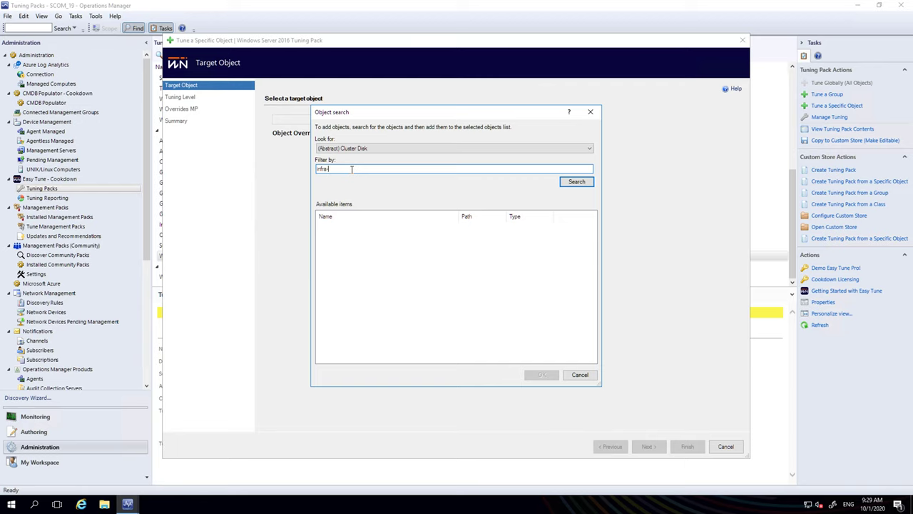
pyautogui.write('infra-ad01')
pyautogui.press('Return')
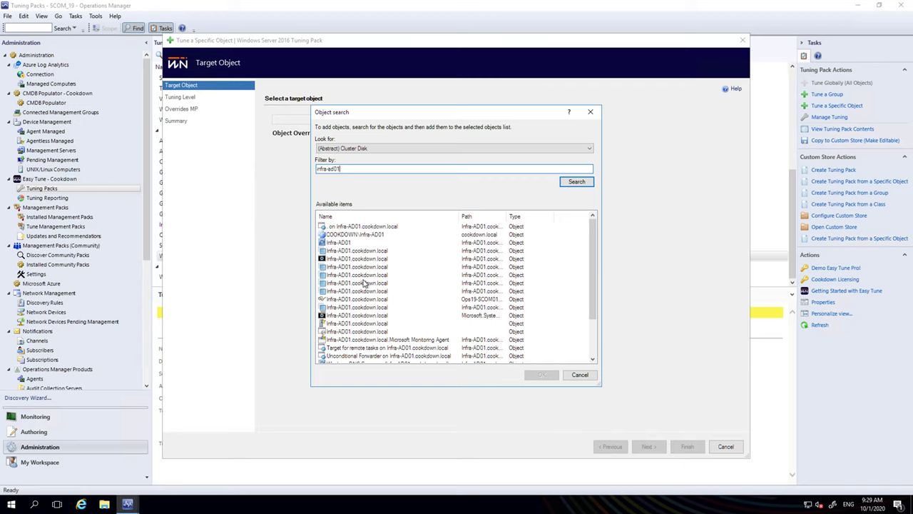
pyautogui.doubleClick(334, 323)
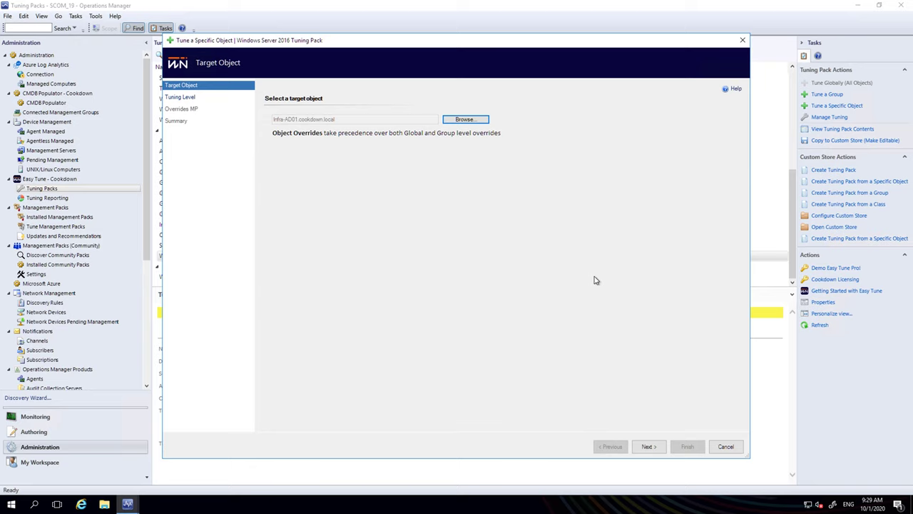
pyautogui.click(648, 446)
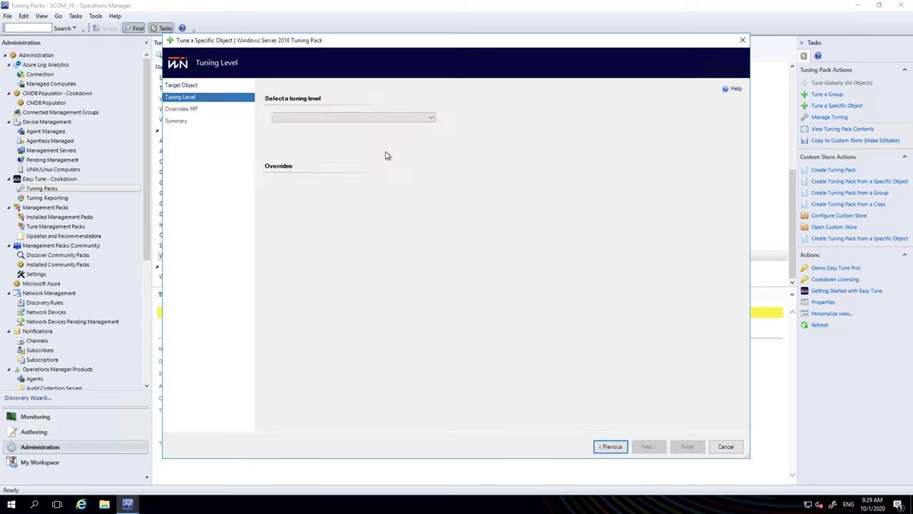
# Apply the SCOMathon Tuning level to the target object, storing its overrides in an automatically created new management pack.
pyautogui.click(380, 119)
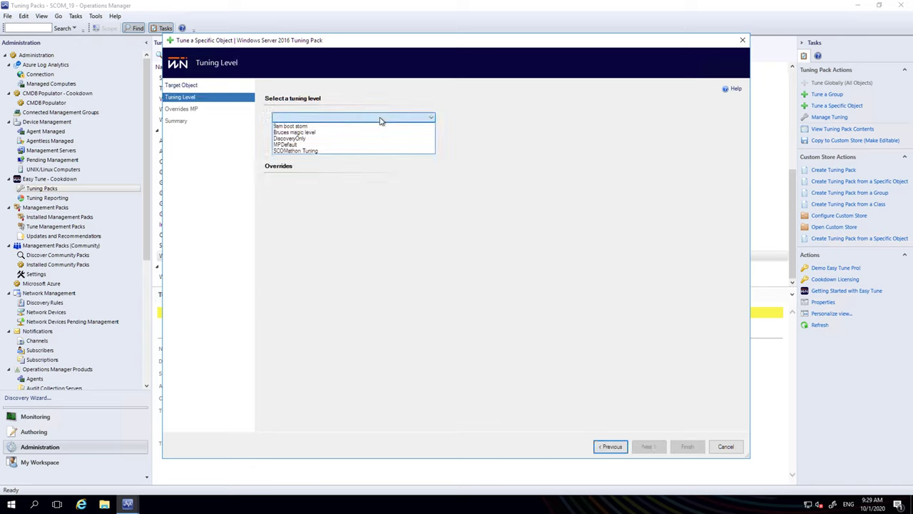
pyautogui.click(327, 152)
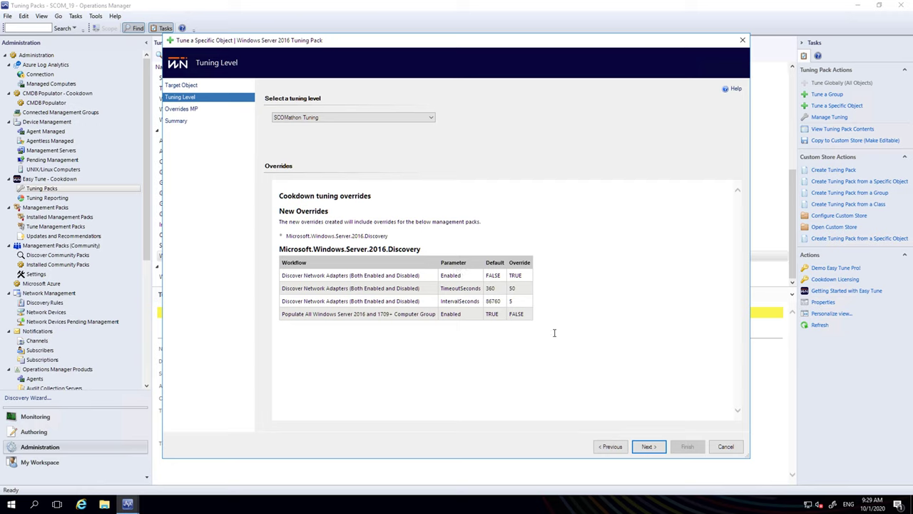
pyautogui.click(661, 449)
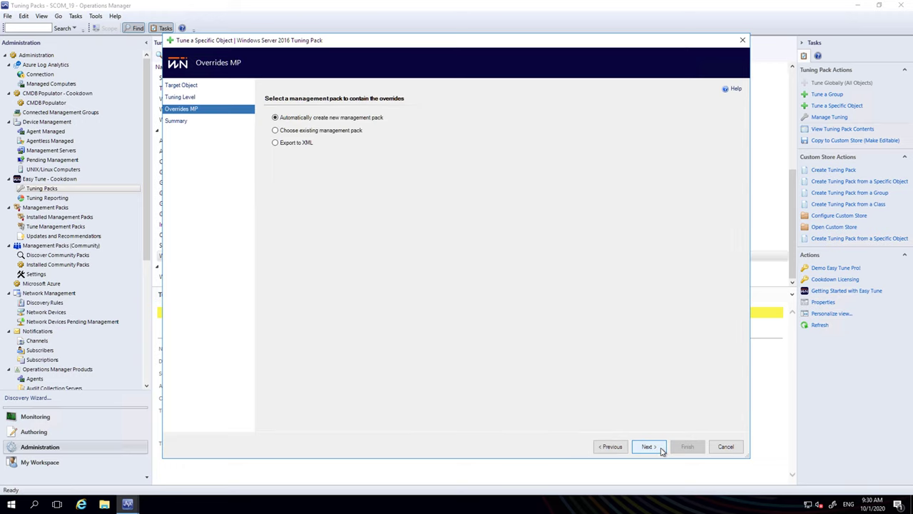
pyautogui.click(661, 449)
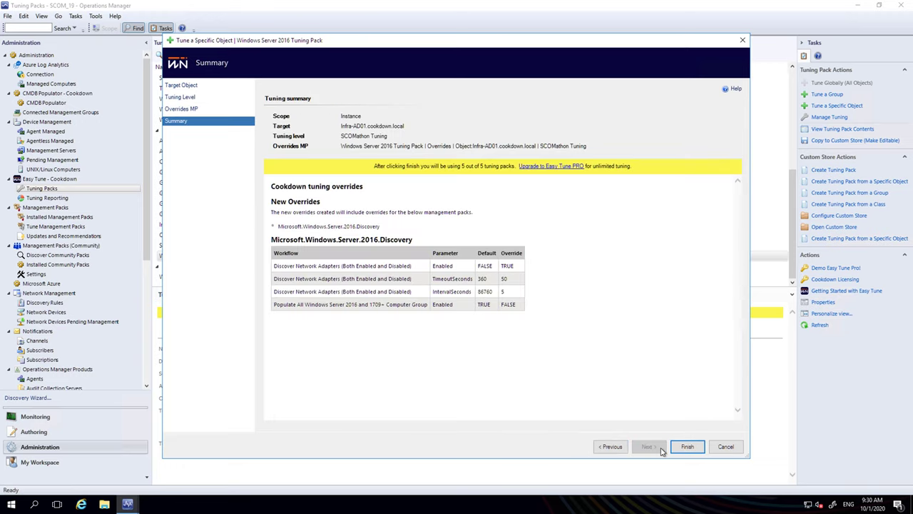
pyautogui.click(686, 448)
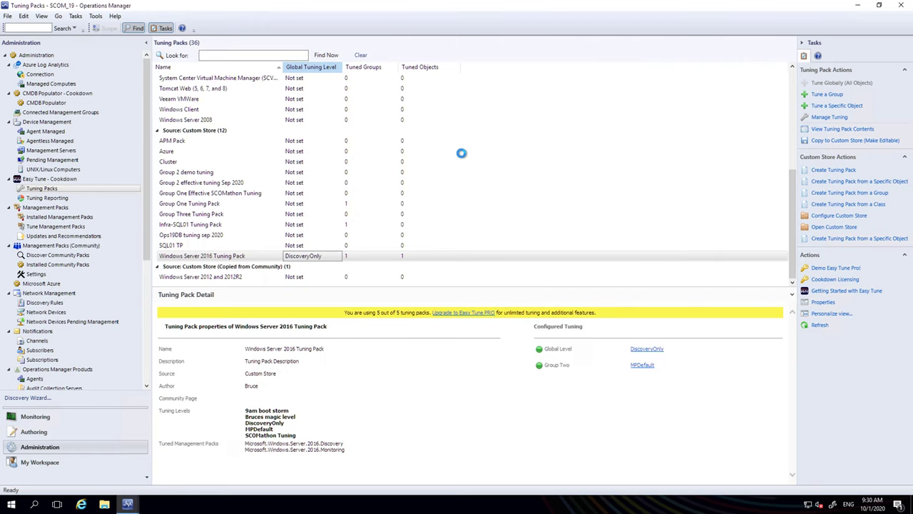
# Review the Windows Server 2016 Tuning Pack's managed tuning at the global level, for tuned groups and for tuned objects.
pyautogui.click(403, 257)
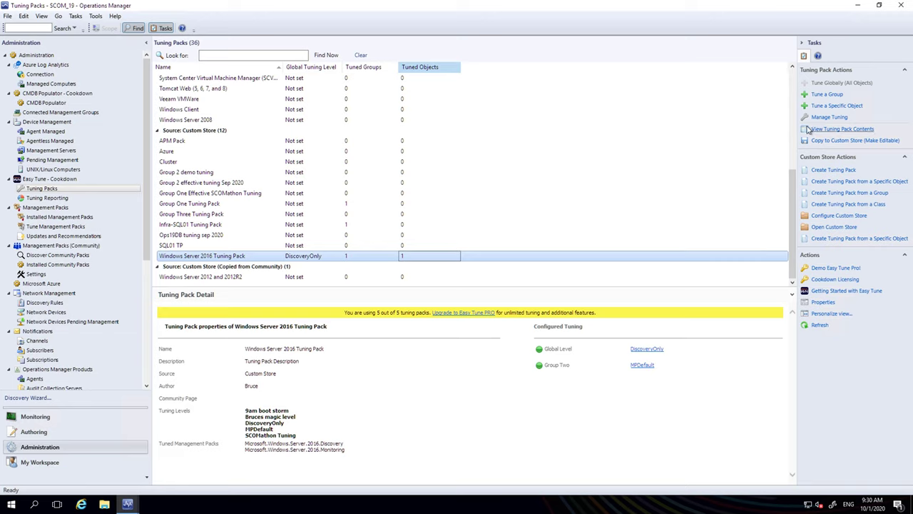
pyautogui.click(827, 118)
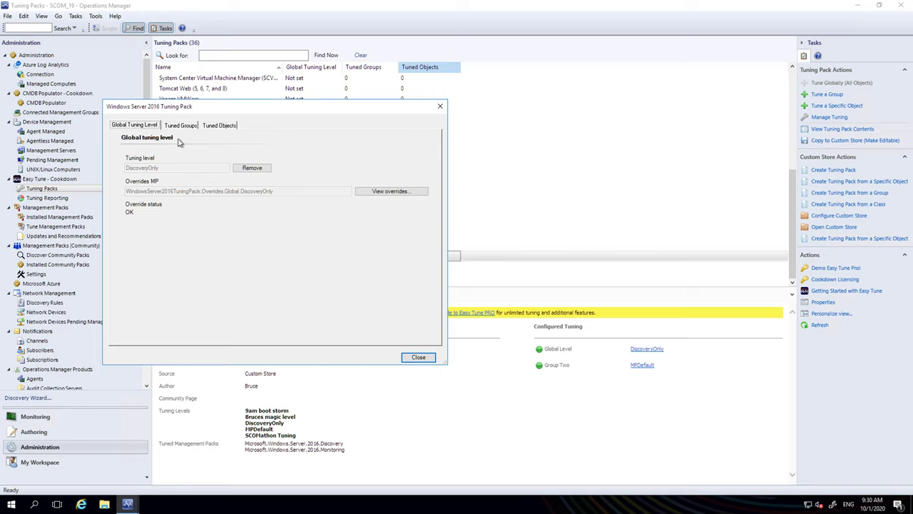
pyautogui.click(180, 126)
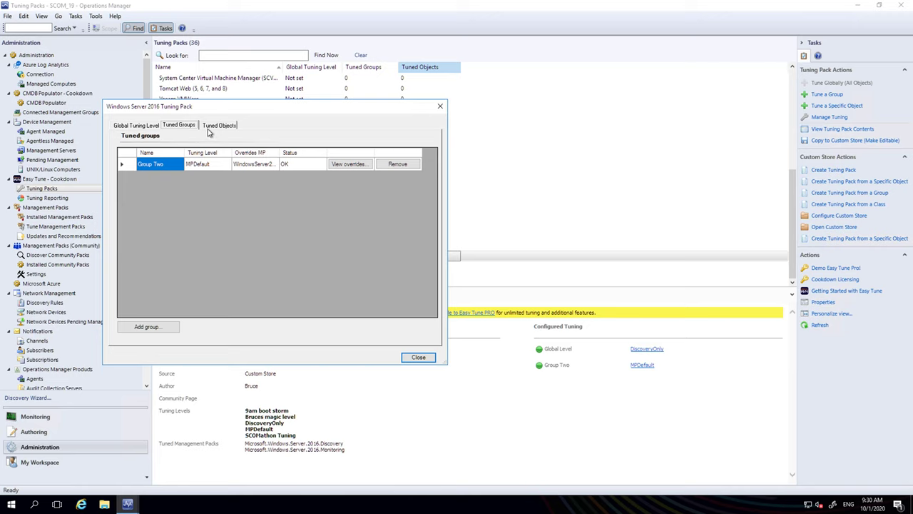
pyautogui.click(209, 128)
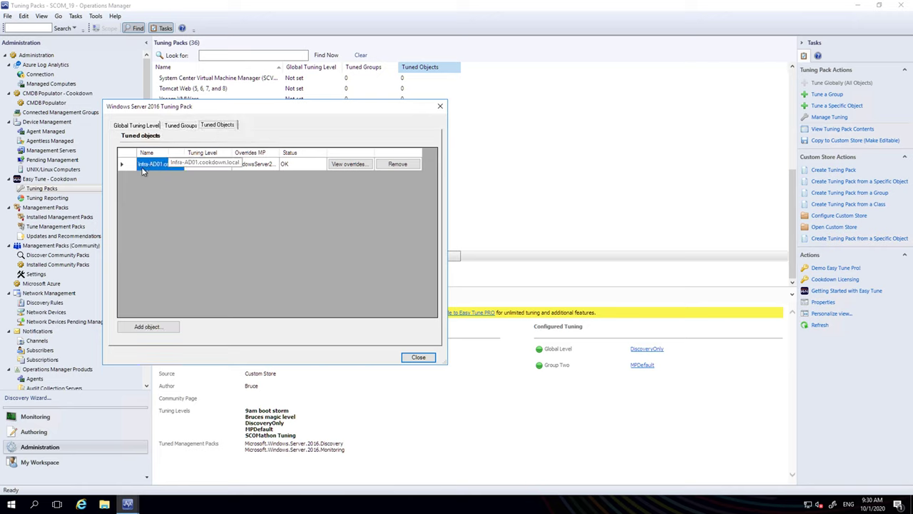